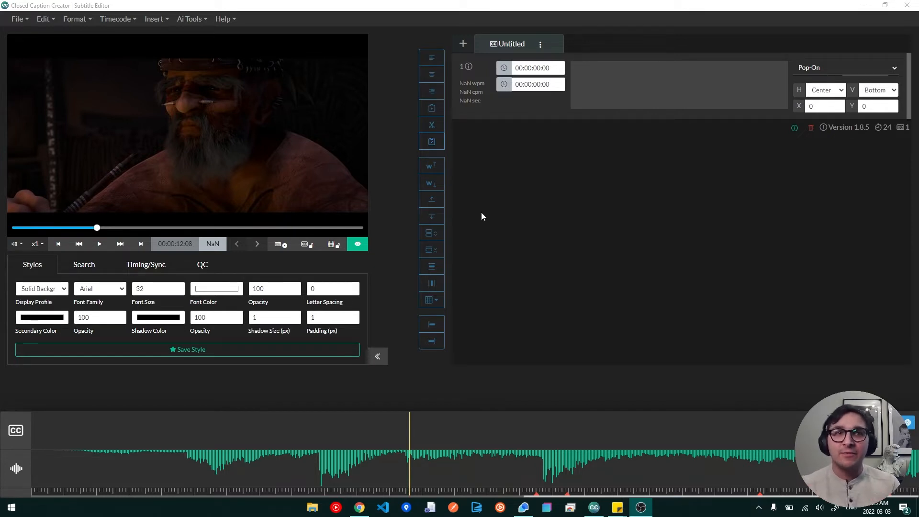
Open the automatic transcription settings, keep Assembly AI as service provider and check its available source languages.
left_click(192, 19)
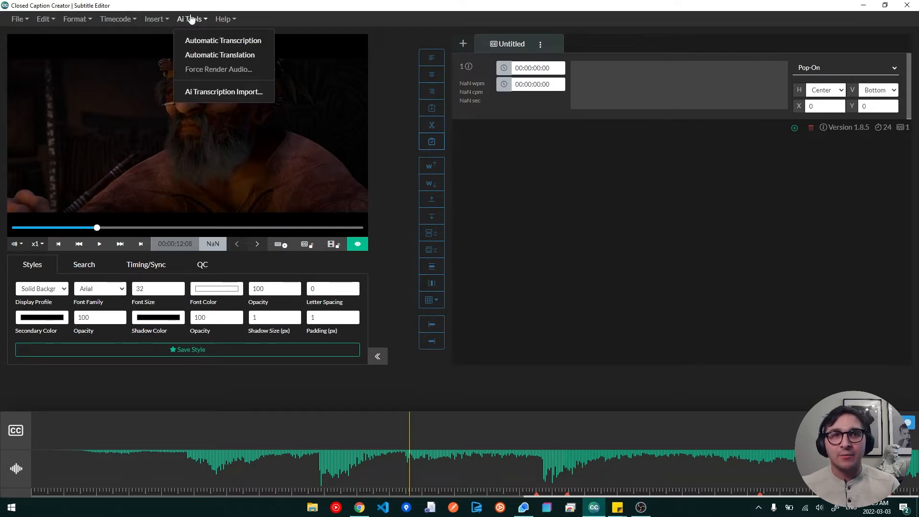
left_click(213, 41)
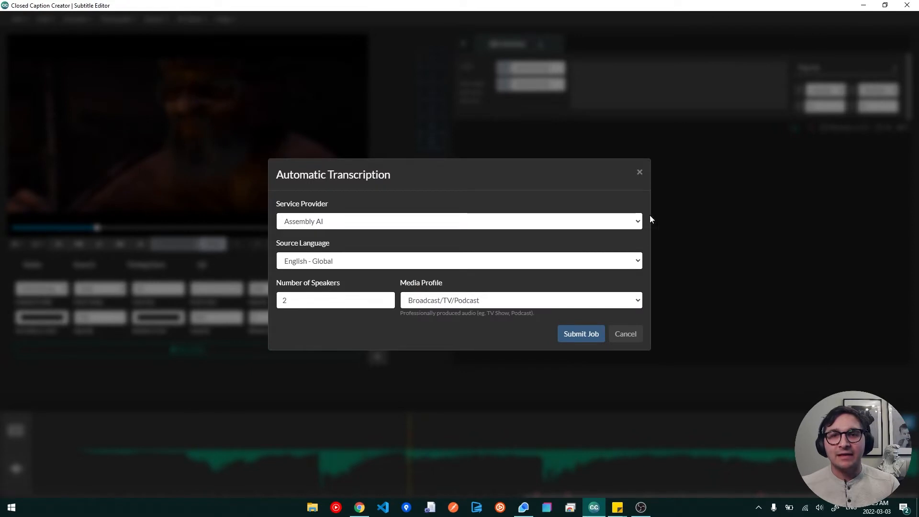
left_click(333, 221)
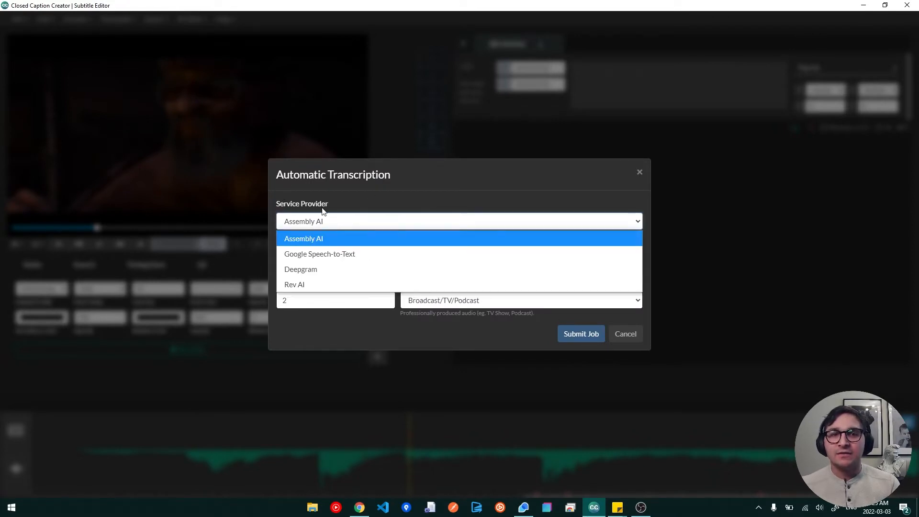
left_click(345, 243)
left_click(338, 261)
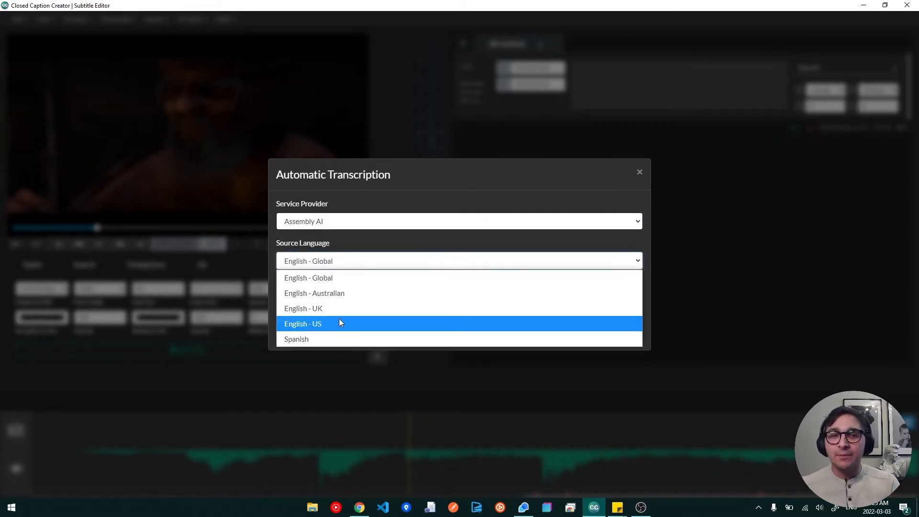
left_click(365, 266)
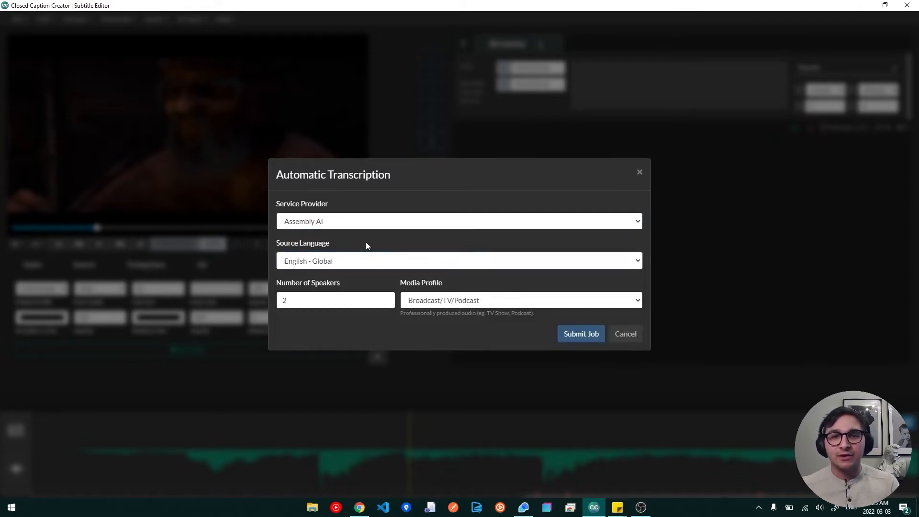
Compare the source languages offered by the Google Speech-to-Text and Deepgram transcription providers.
left_click(358, 222)
left_click(338, 254)
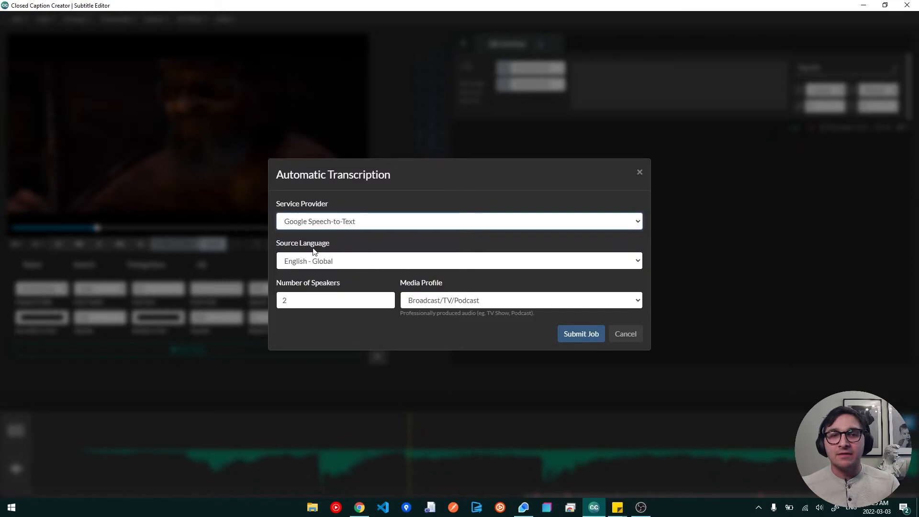
left_click(310, 261)
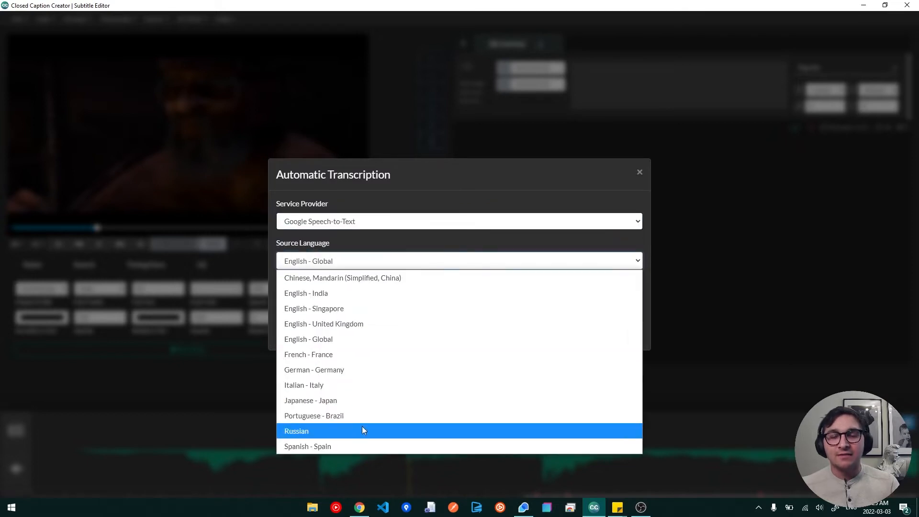
left_click(349, 225)
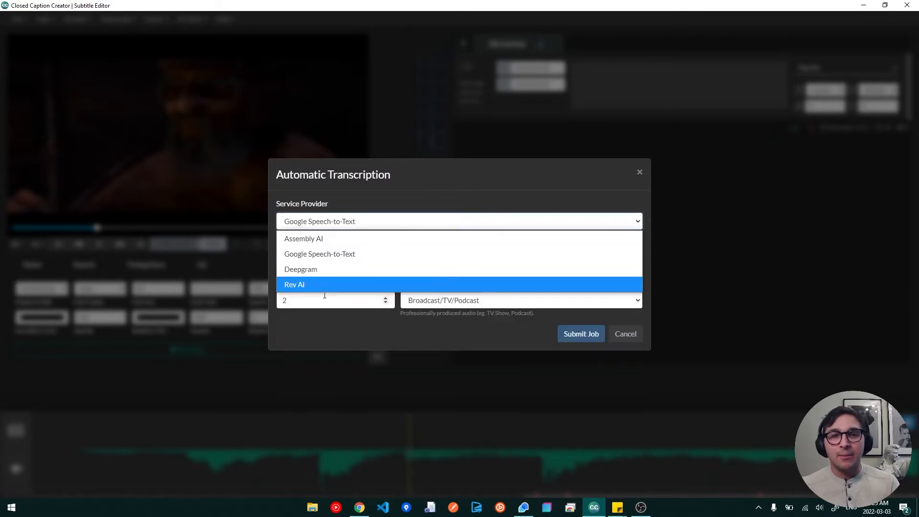
left_click(320, 268)
left_click(322, 262)
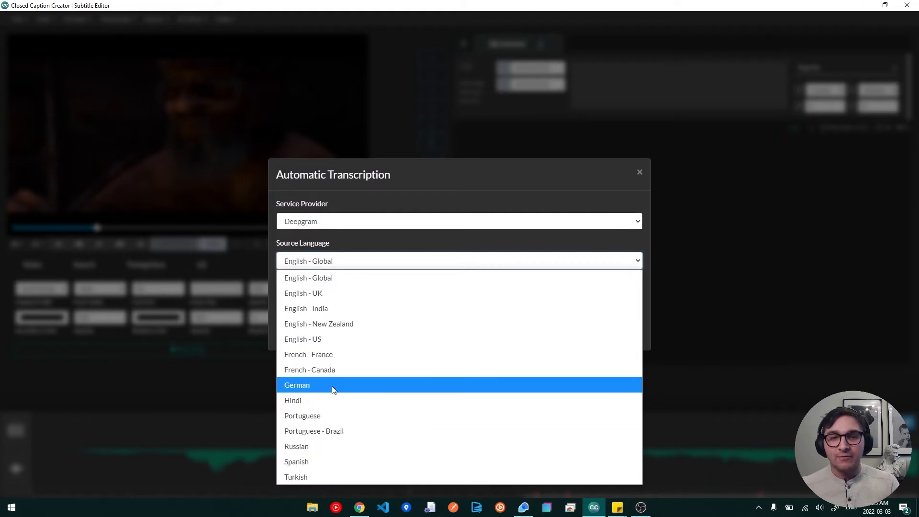
left_click(341, 229)
Submit the transcription job with Assembly AI and English - US as source language, and refresh the job list to check its progress.
left_click(341, 221)
left_click(328, 238)
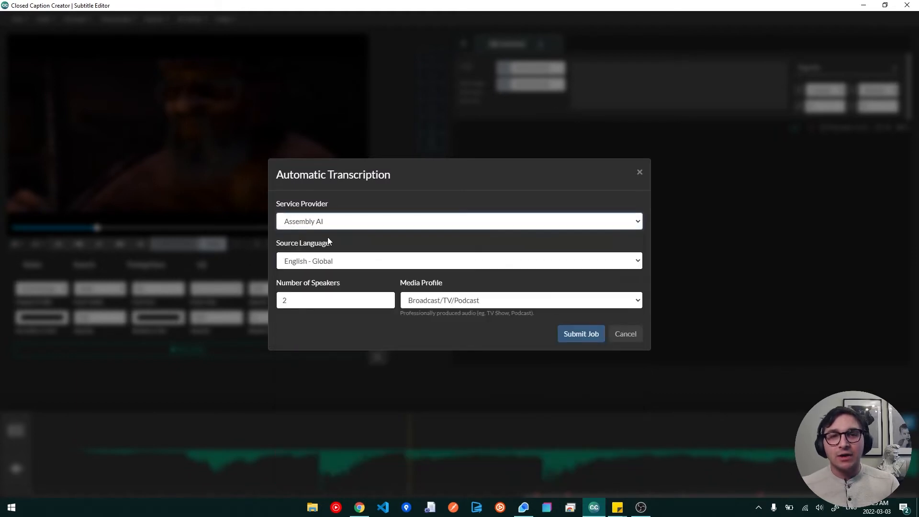
left_click(334, 263)
left_click(333, 319)
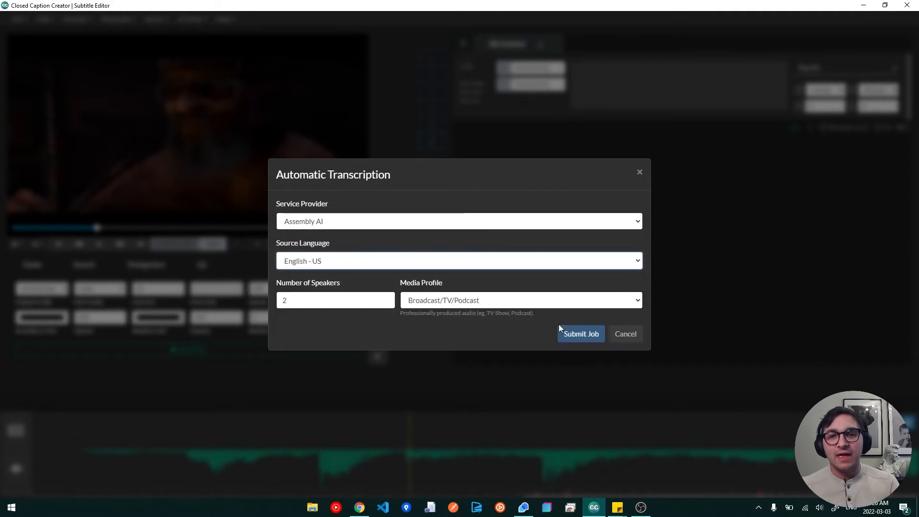
left_click(601, 339)
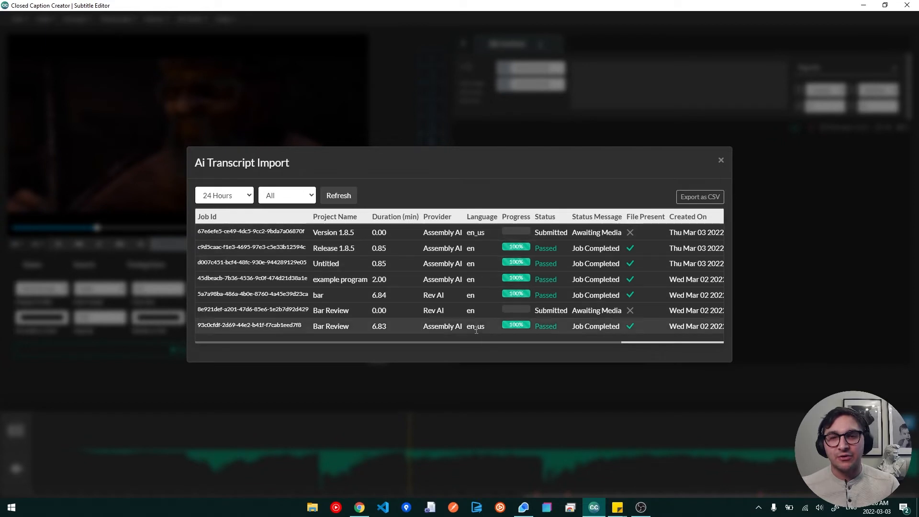
left_click(334, 196)
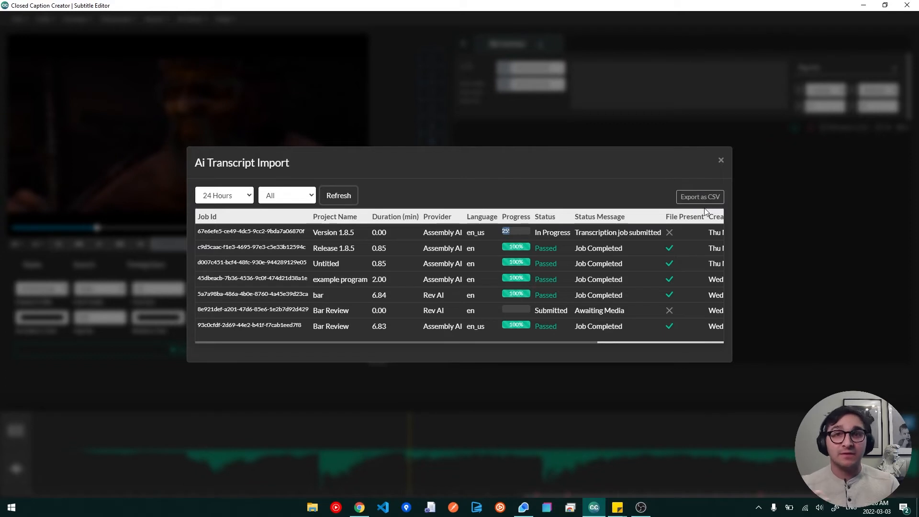
left_click(722, 162)
Review the past month's transcription and translation usage and the estimated cost in the Reporting & Usage report.
left_click(235, 22)
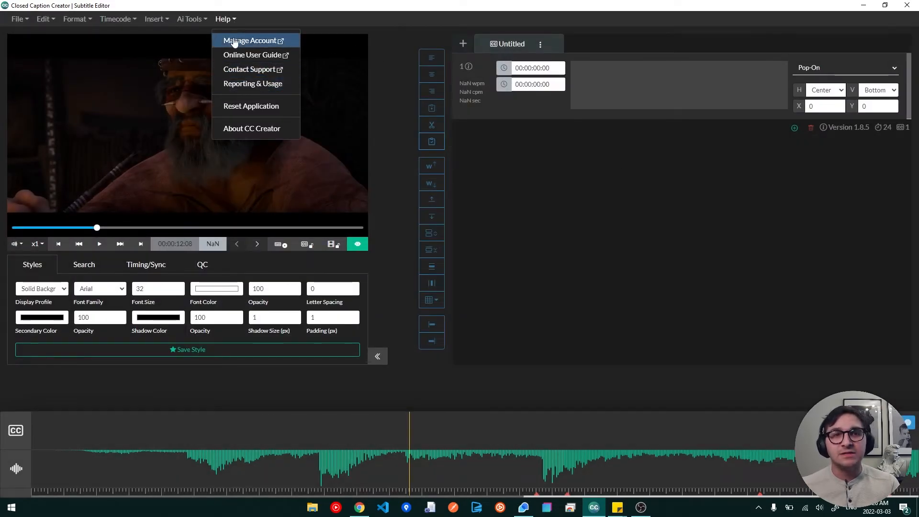
left_click(244, 85)
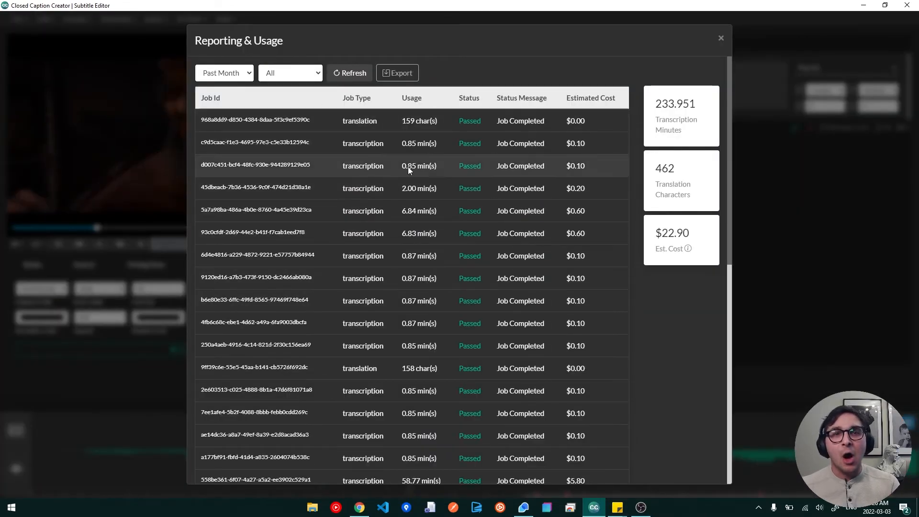
scroll(408, 167, "down", 6)
scroll(427, 217, "up", 6)
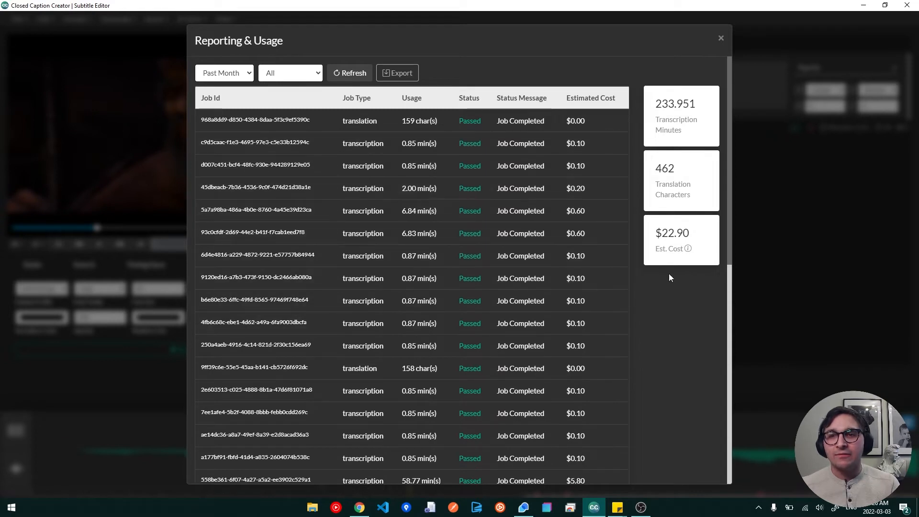
mouse_move(690, 253)
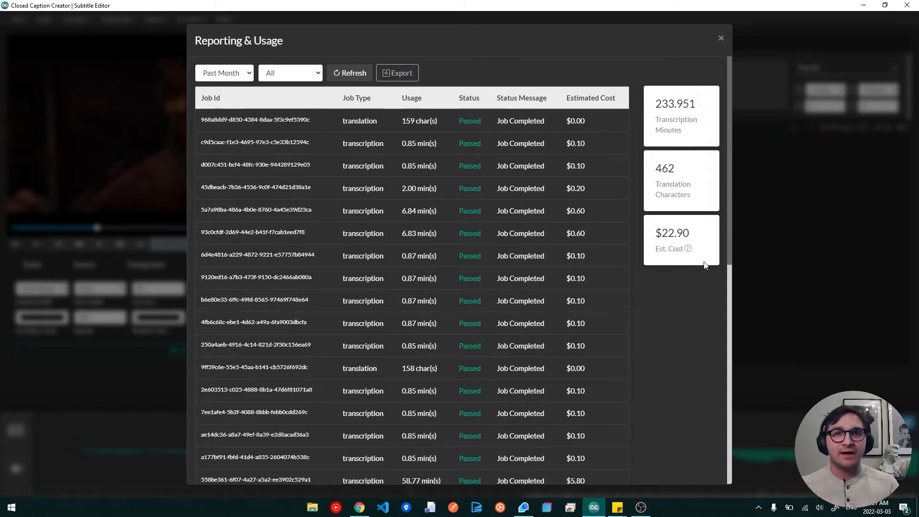
left_click(720, 39)
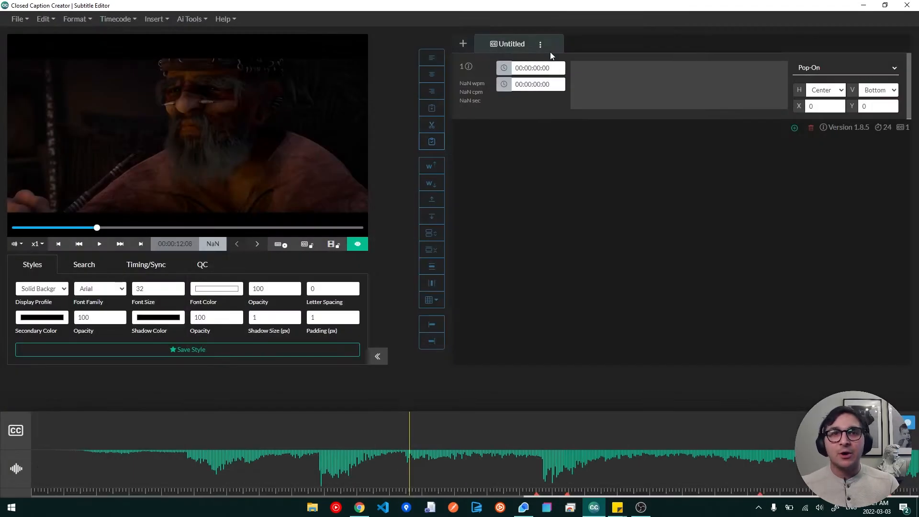
Import the completed Version 1.8.5 AI transcription job as subtitles.
left_click(191, 19)
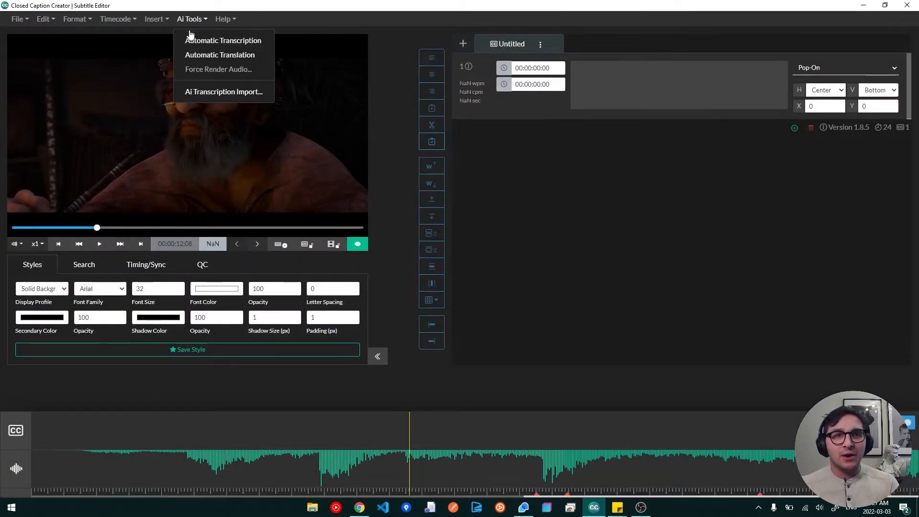
left_click(205, 92)
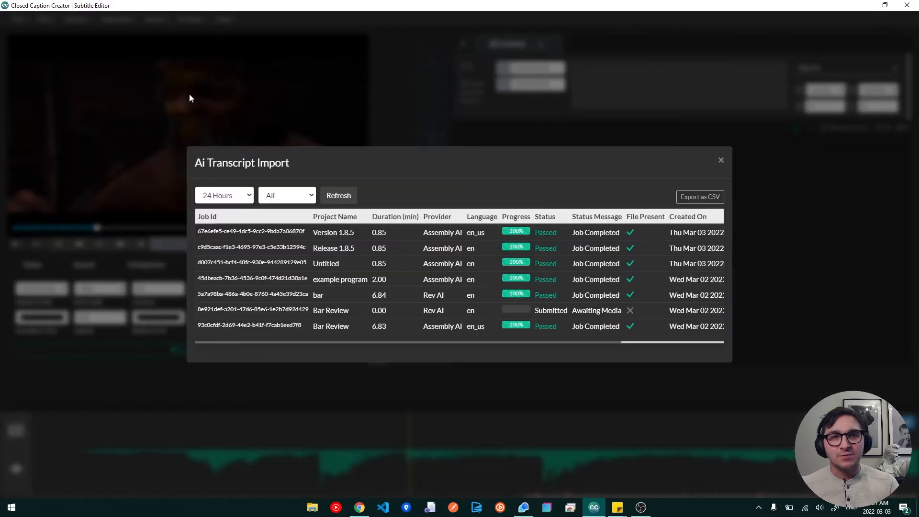
left_click(492, 234)
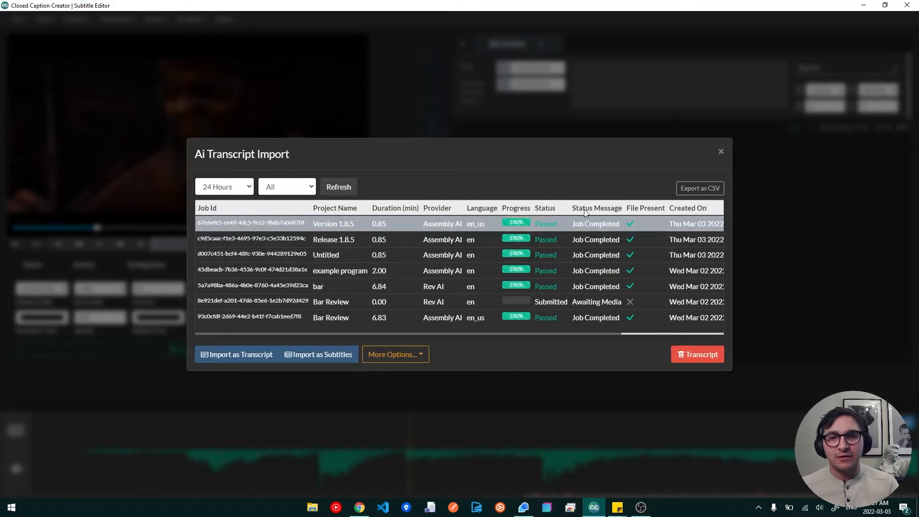
left_click(340, 355)
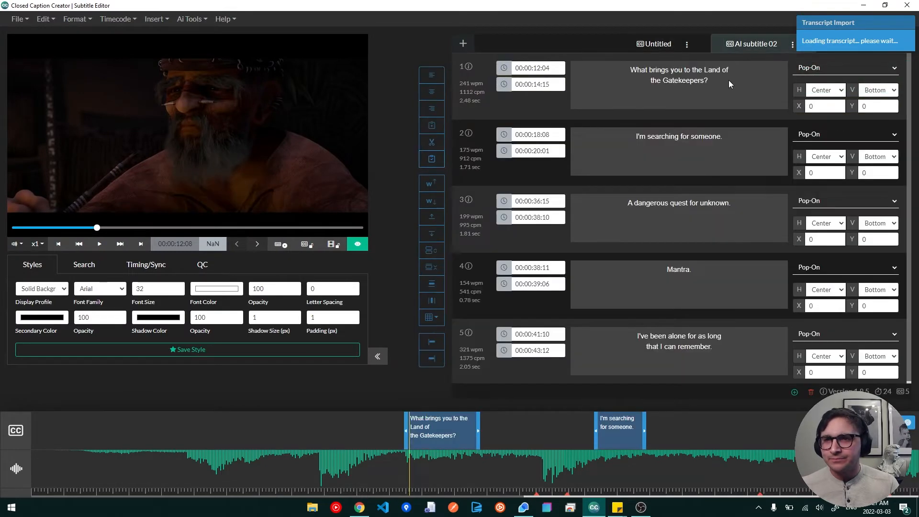
Go through the imported subtitle events and examine how their text displays on the video.
left_click(736, 180)
key("Down")
key("Down")
key("Down")
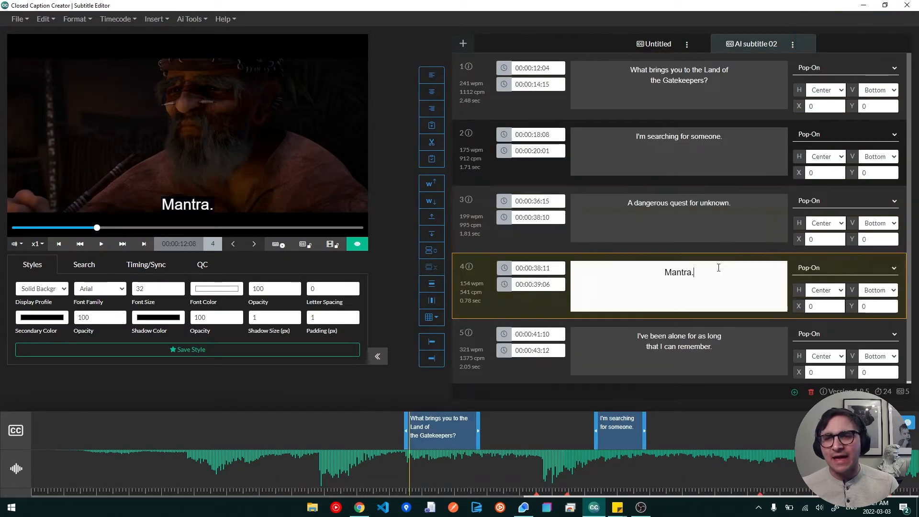
left_click(727, 226)
left_click(740, 103)
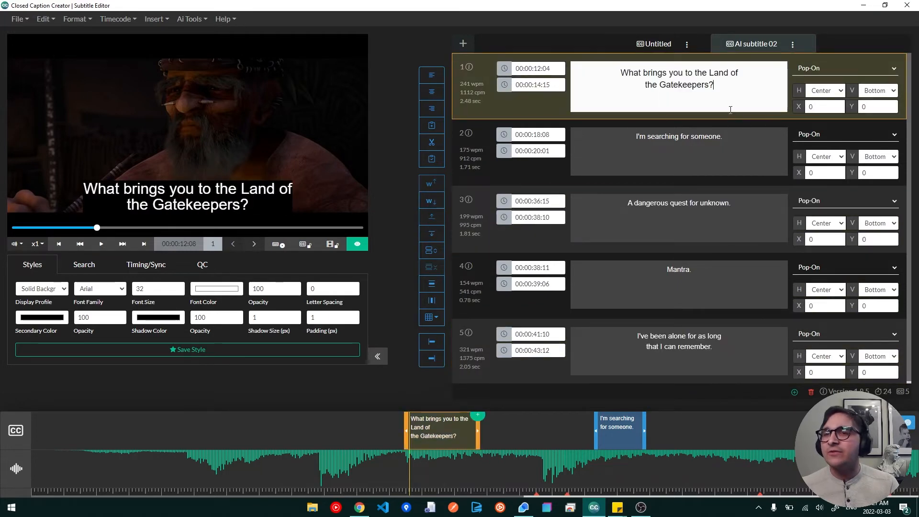
left_click(725, 145)
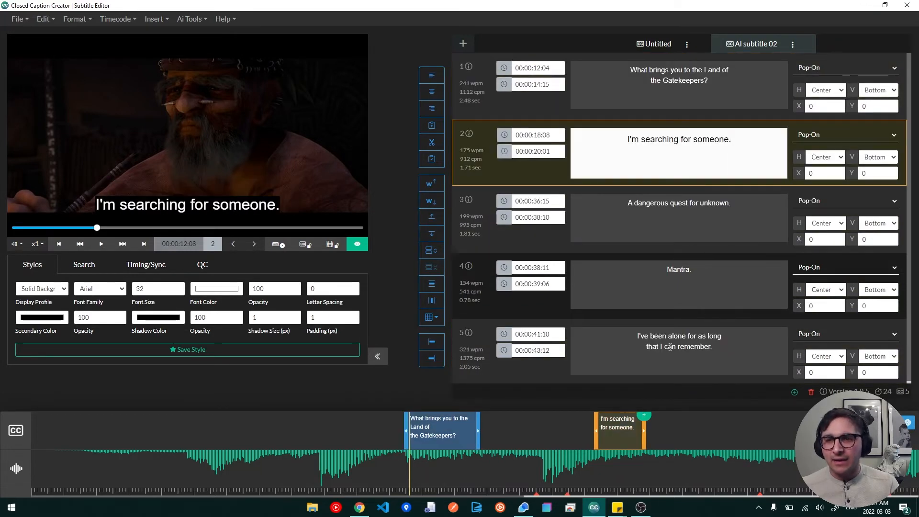
left_click(670, 347)
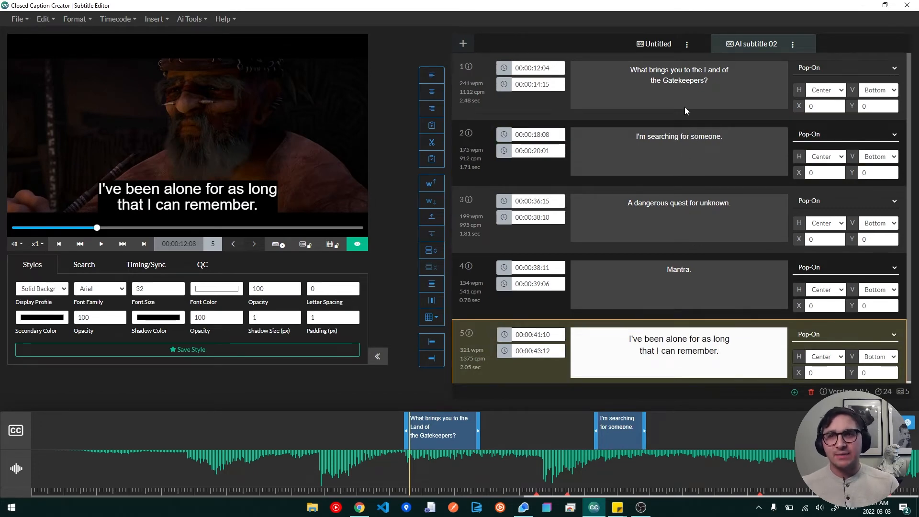
left_click(693, 90)
left_click(681, 142)
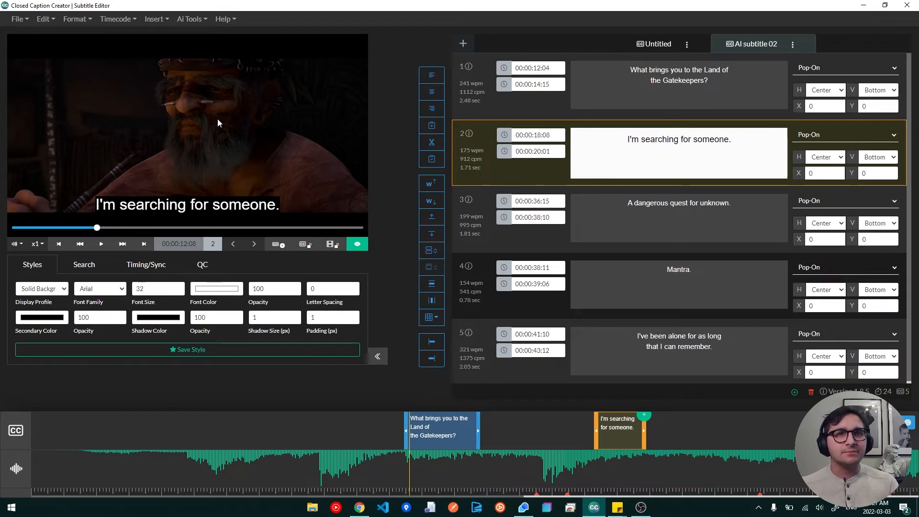
Translate the AI subtitle 02 group from English to French with DeepL into a new group named AI subtitle 02 (Translation).
left_click(205, 22)
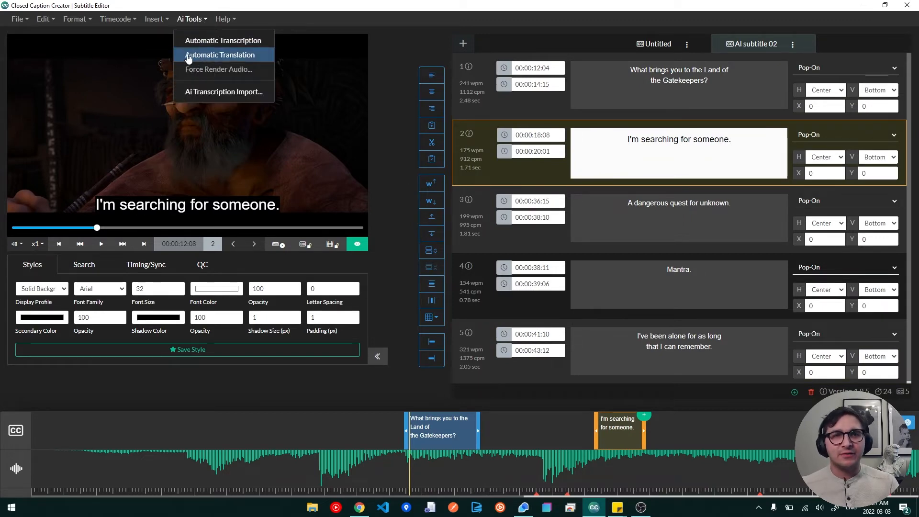
left_click(224, 56)
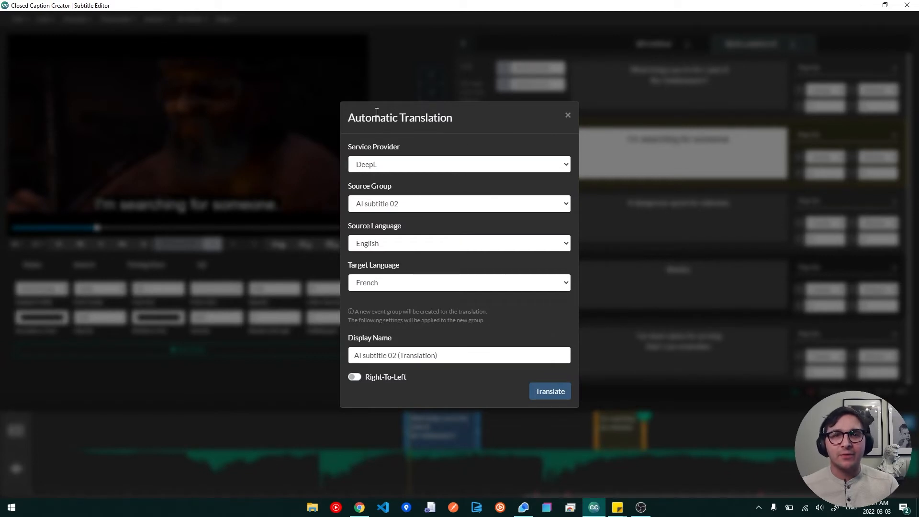
left_click(426, 164)
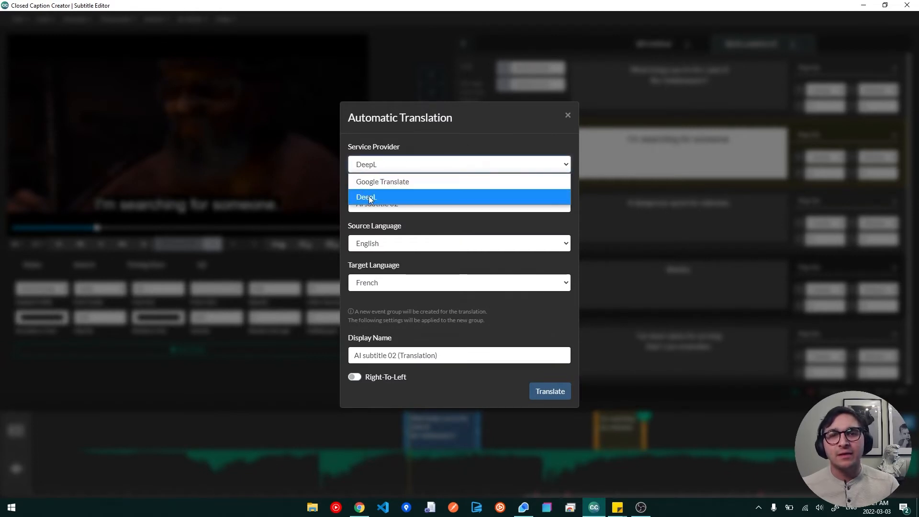
left_click(383, 198)
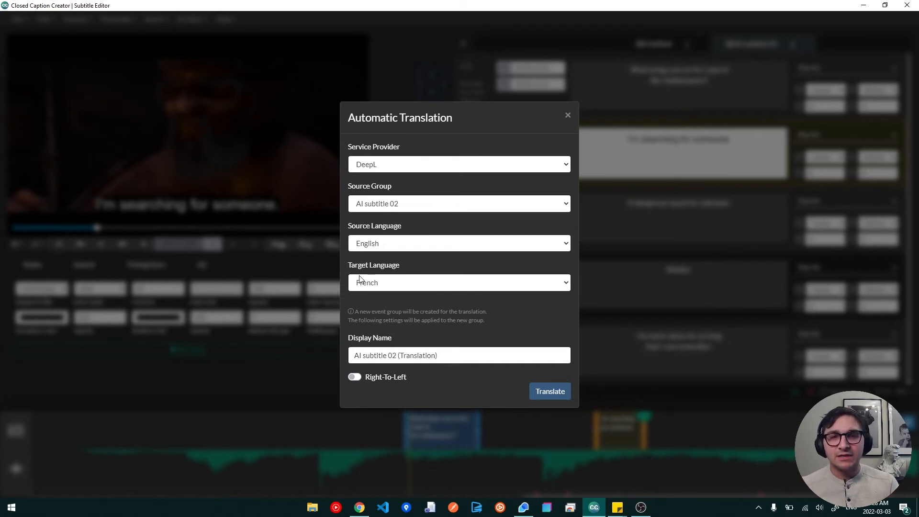
left_click(564, 394)
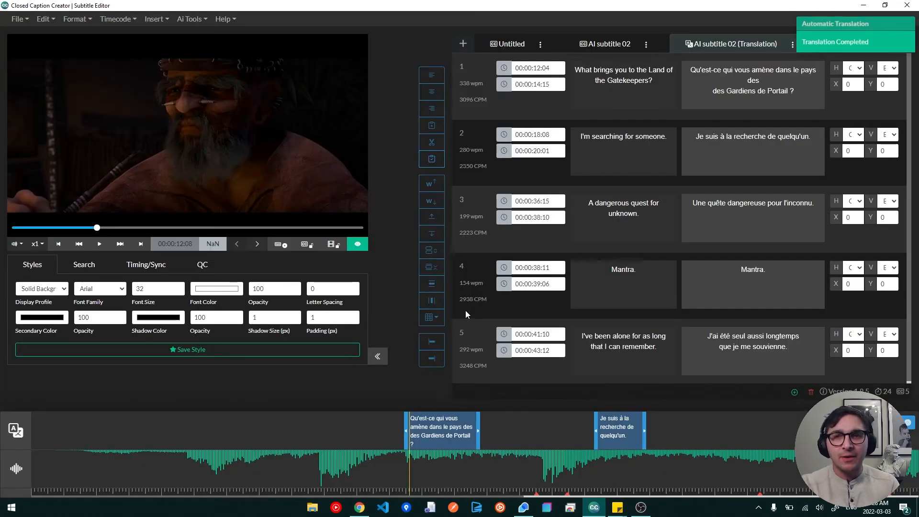
Step through the five French subtitle events and compare each translation with its English source.
left_click(718, 93)
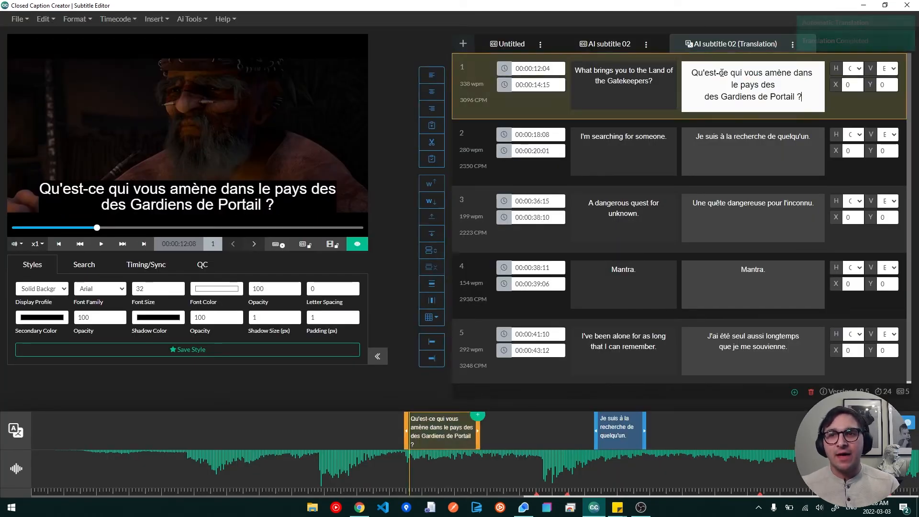
left_click(731, 144)
left_click(743, 213)
left_click(747, 278)
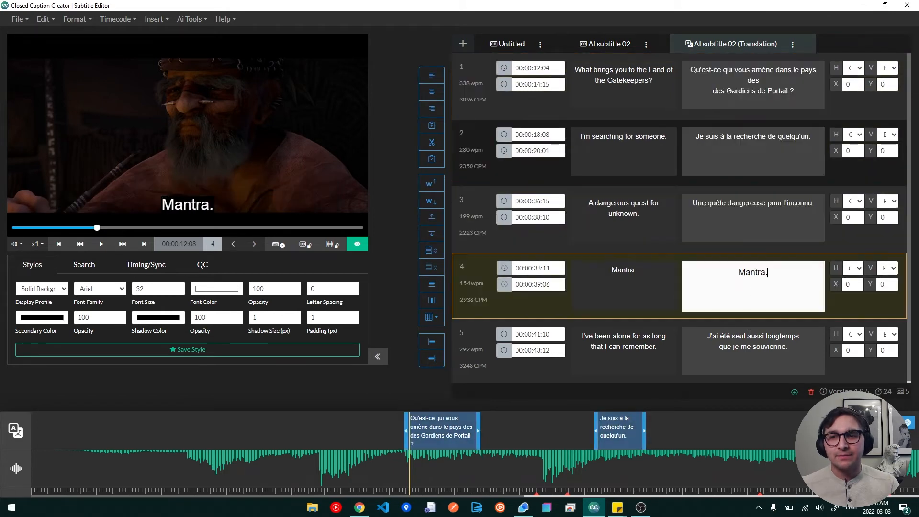
left_click(748, 337)
Open the Reporting & Usage report and examine the usage and estimated cost of the past month's transcription and translation jobs.
left_click(192, 20)
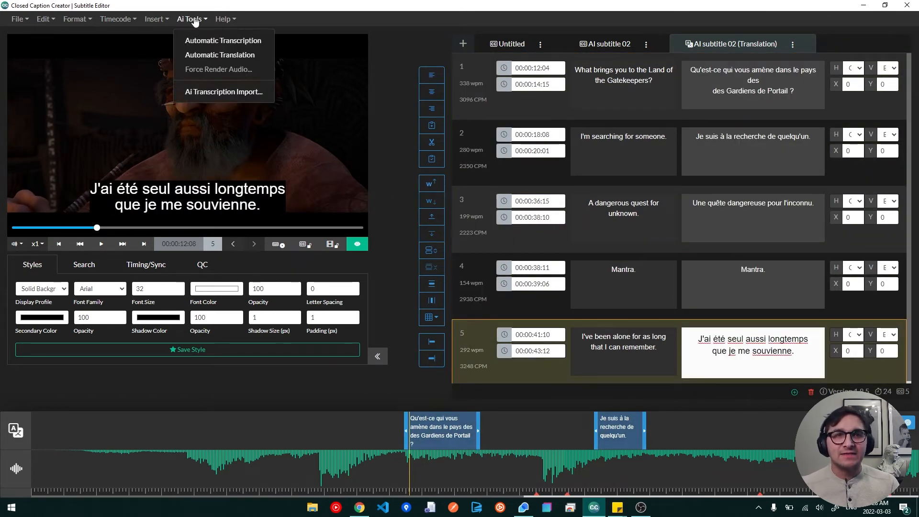
left_click(221, 19)
left_click(258, 84)
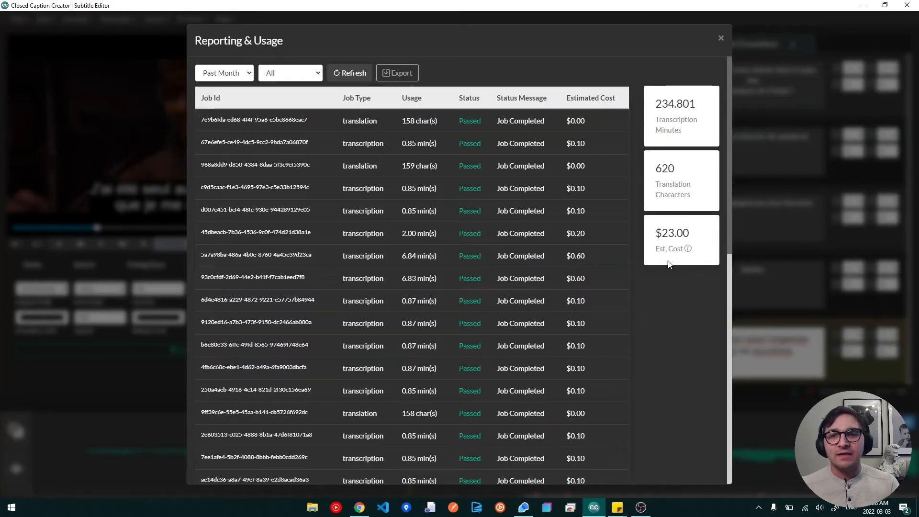
left_click_drag(395, 121, 438, 122)
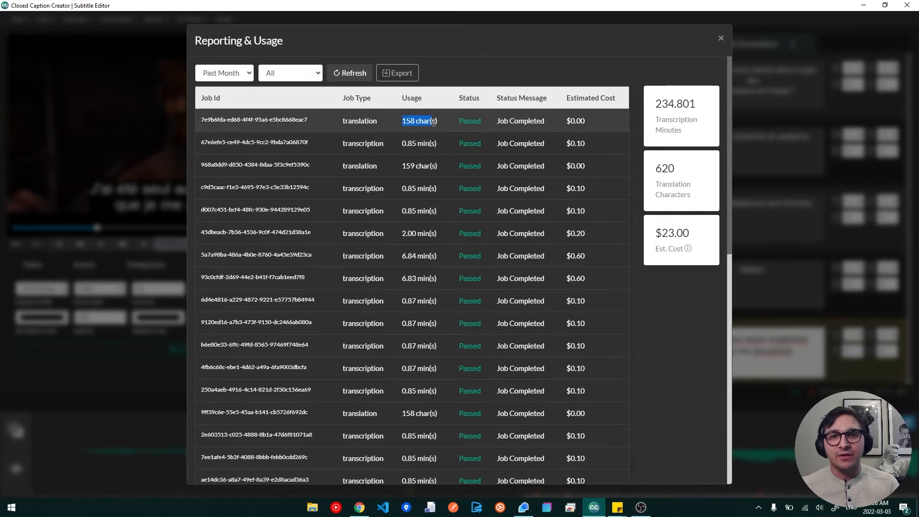
left_click(689, 75)
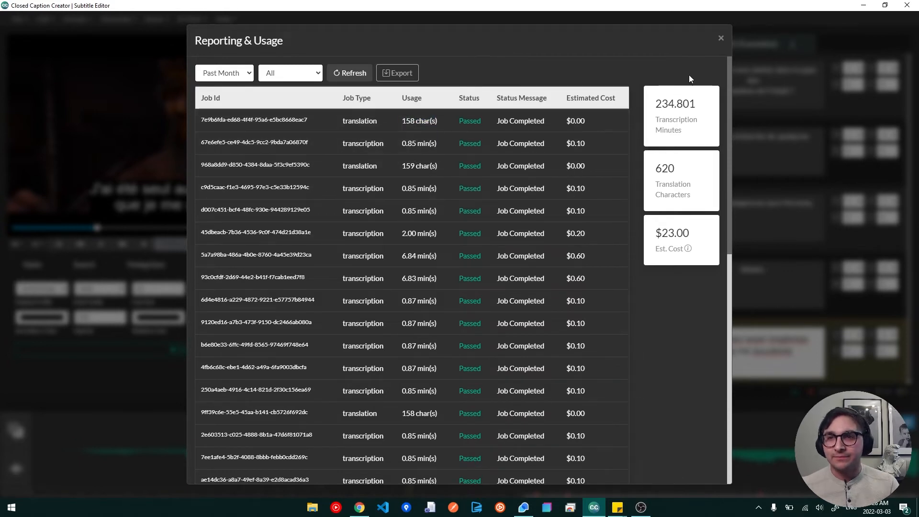
left_click(720, 40)
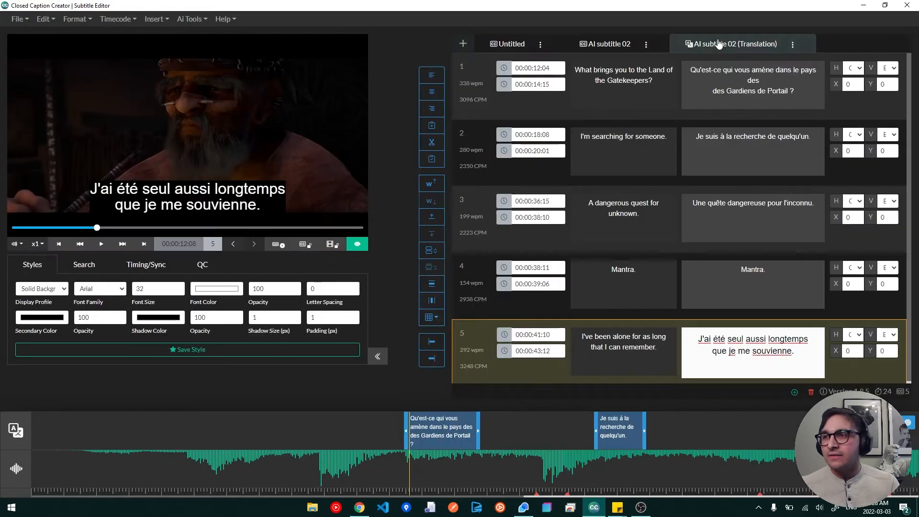
Open the settings of the AI subtitle 02 group and set its maximum characters per minute to 1000.
left_click(590, 51)
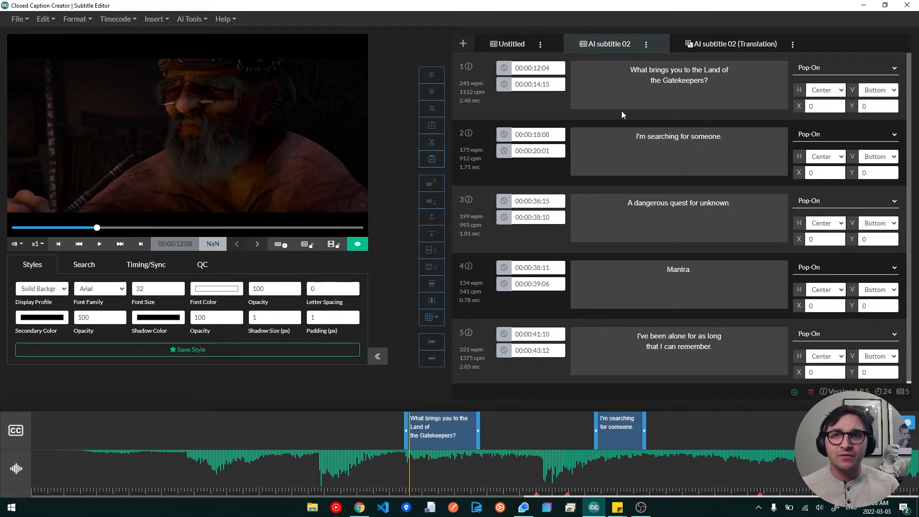
left_click(647, 45)
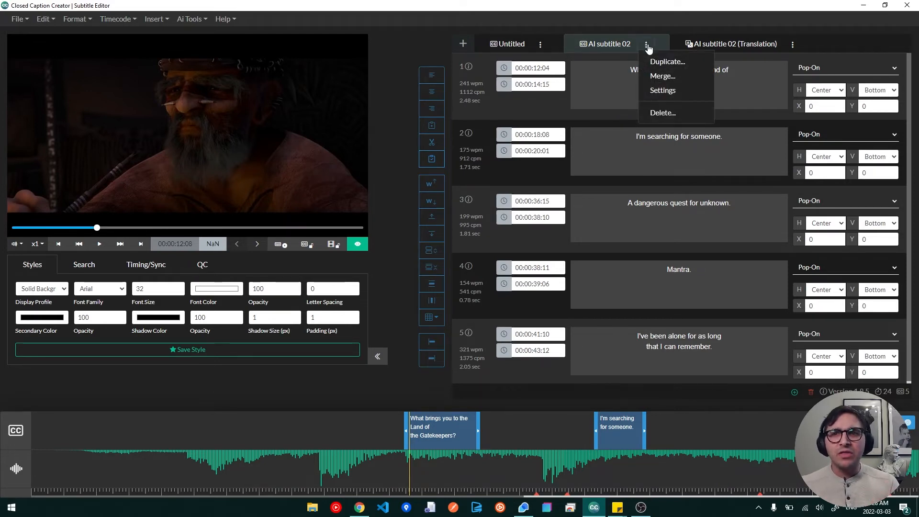
left_click(662, 91)
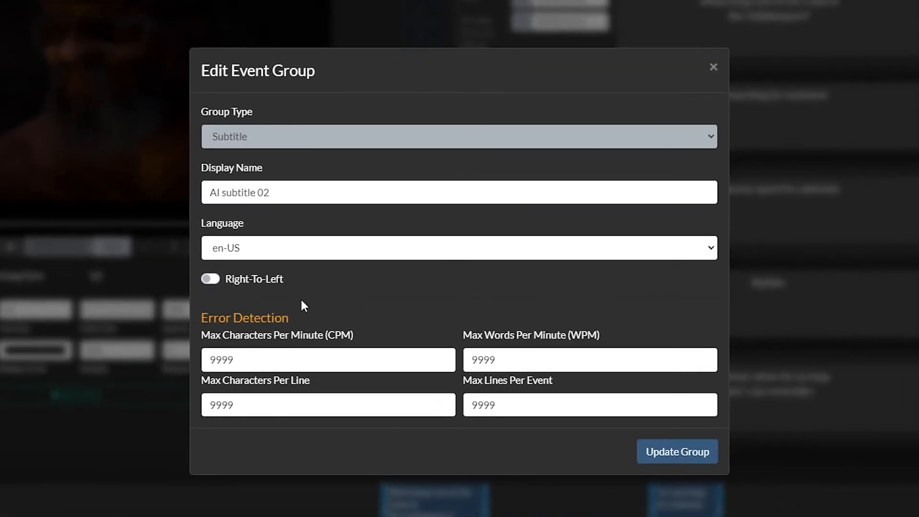
double_click(242, 369)
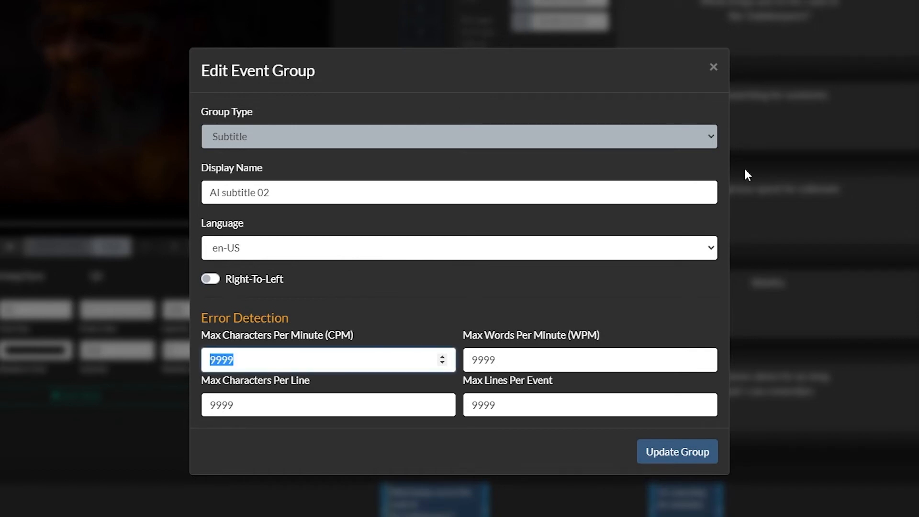
type("400")
key("BackSpace")
key("BackSpace")
key("BackSpace")
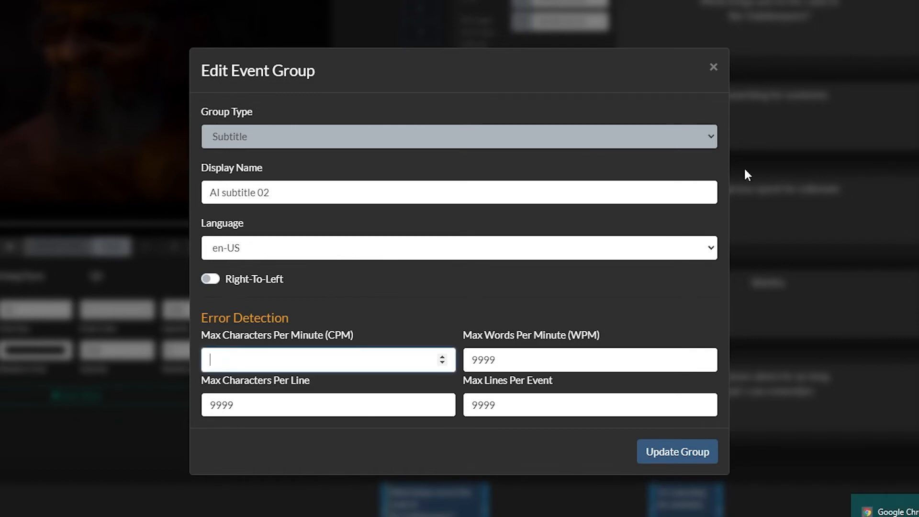
type("1000")
Set the group's error detection limit for maximum words per minute to 300.
double_click(545, 363)
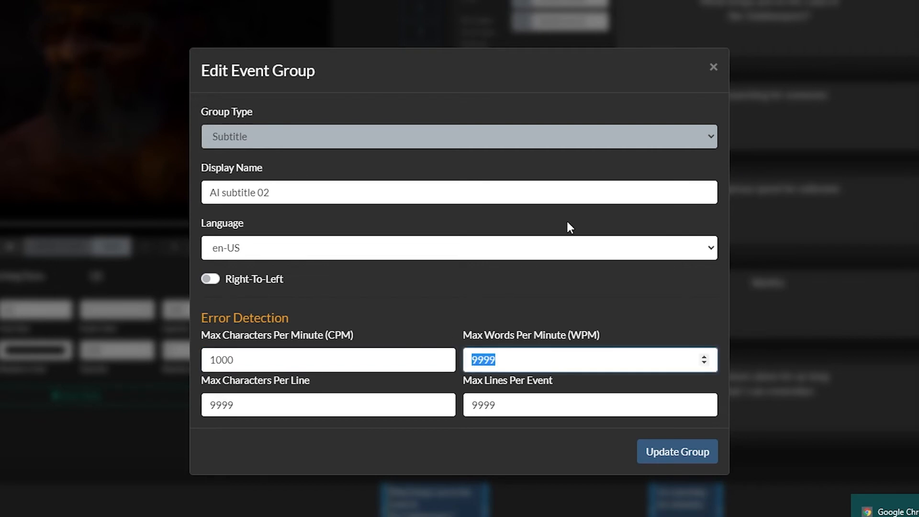
type("4")
key("BackSpace")
type("300")
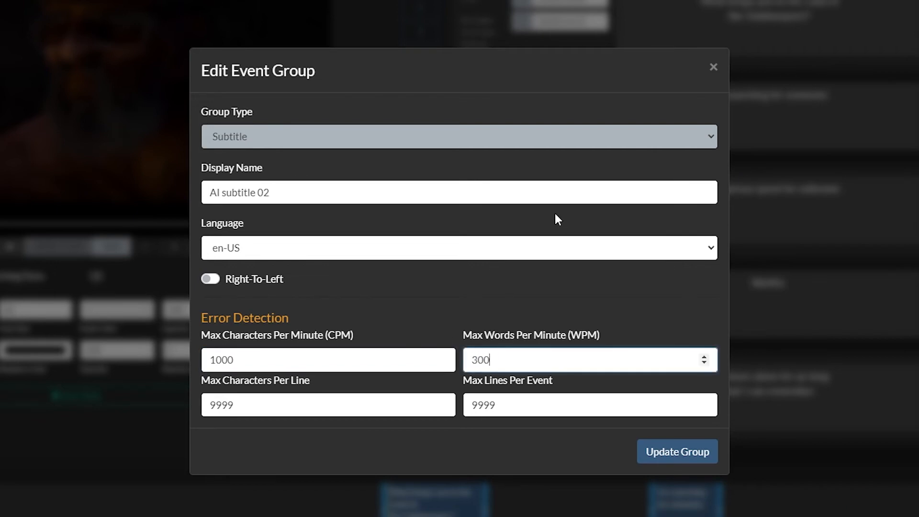
Limit the group to 28 characters per line and 2 lines per event, and update the group.
key("Tab")
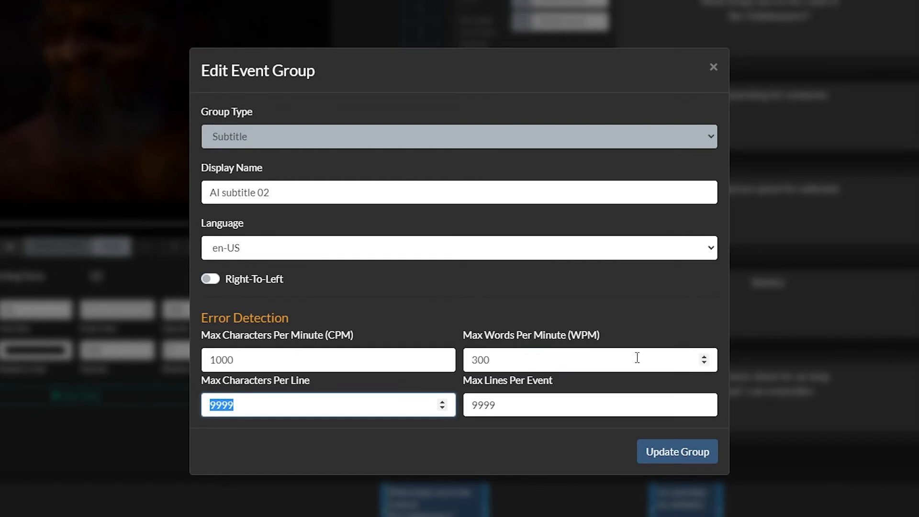
type("28")
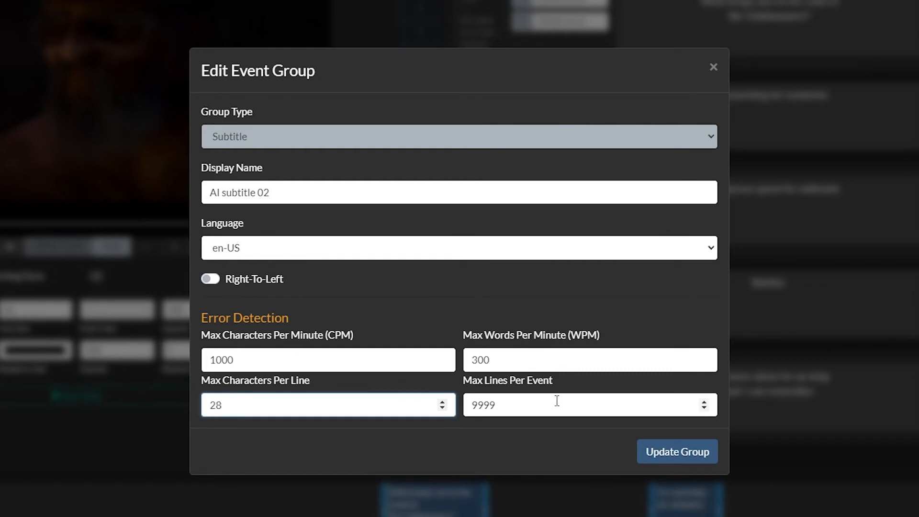
key("Tab")
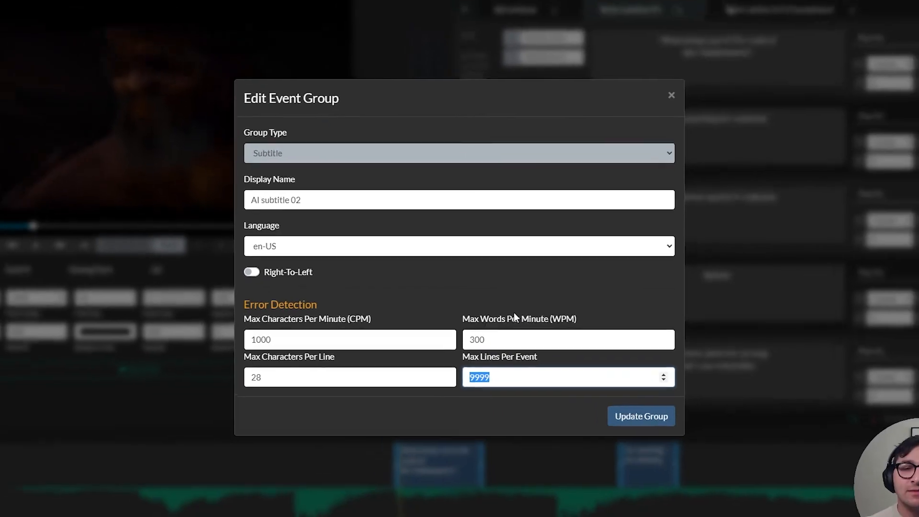
type("2")
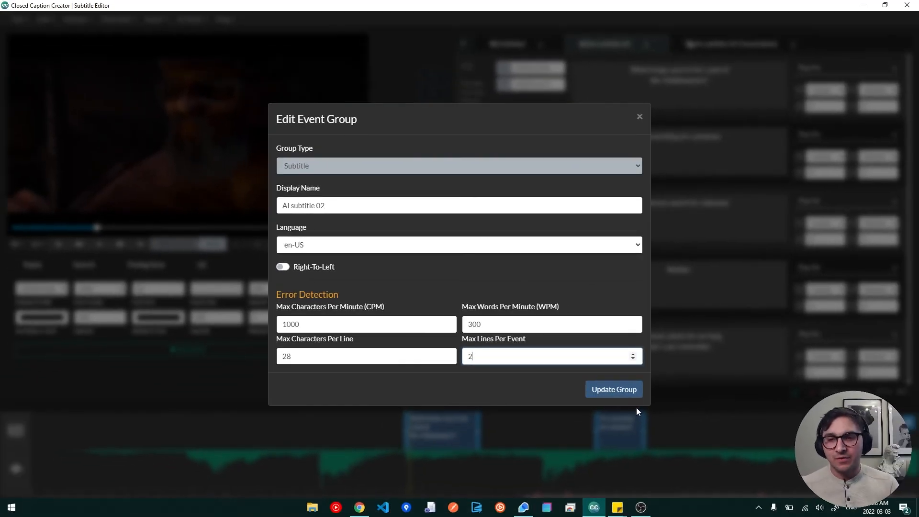
left_click(630, 391)
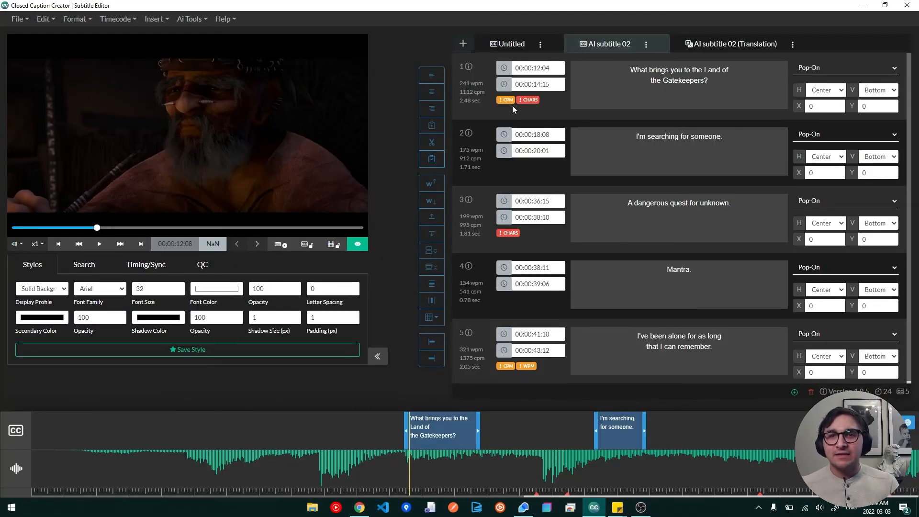
Extend the first subtitle event's end to about 00:00:16:03 and reflow its text so the second line starts with "of".
left_click(609, 100)
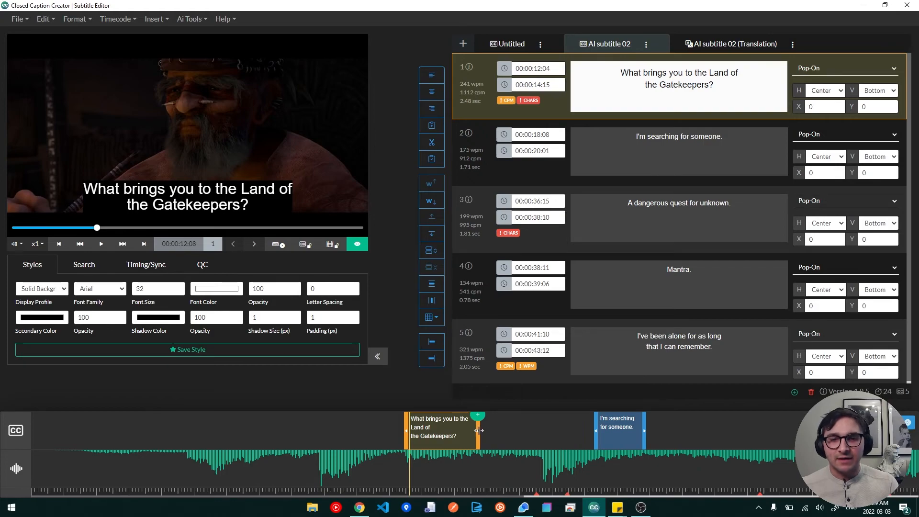
left_click_drag(477, 431, 525, 432)
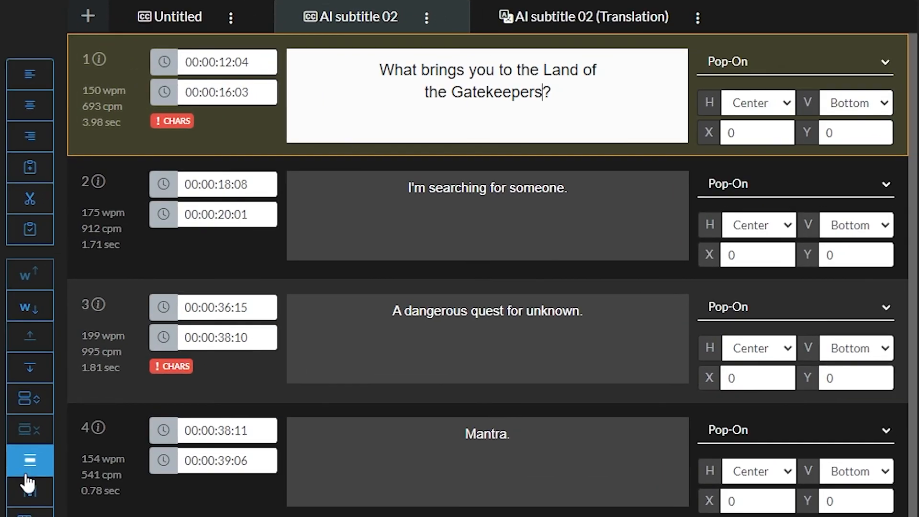
left_click(30, 491)
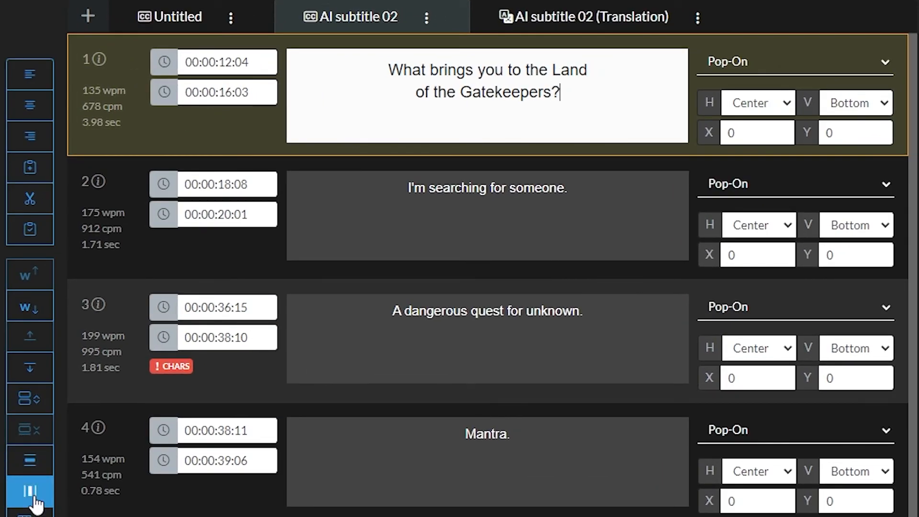